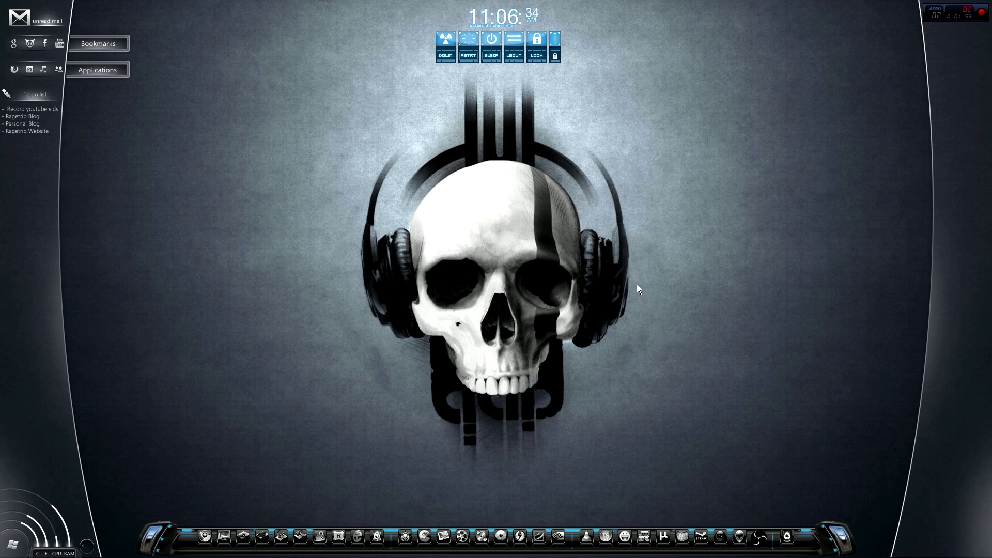
Open the desktop's Personalization settings, scroll through them, and close the window
right_click(608, 198)
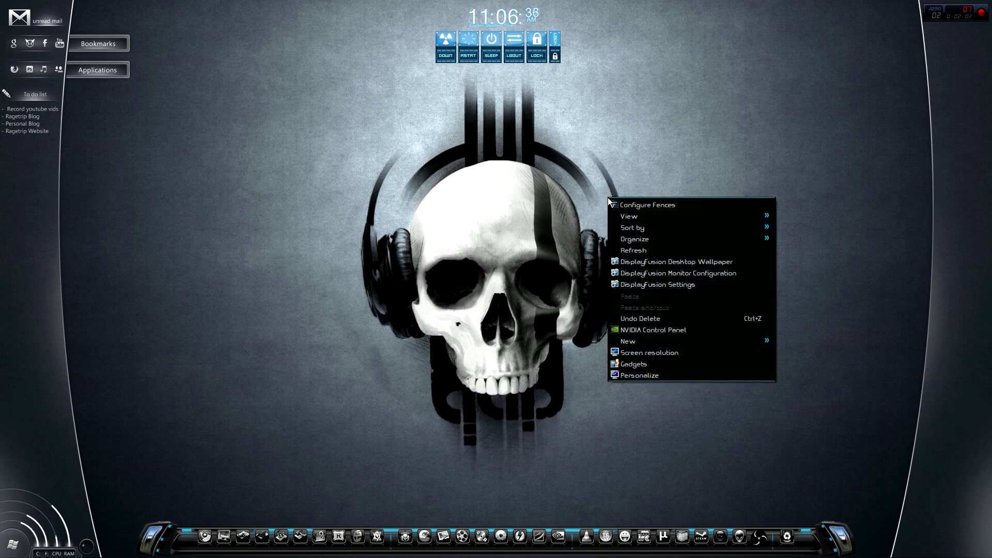
click(645, 376)
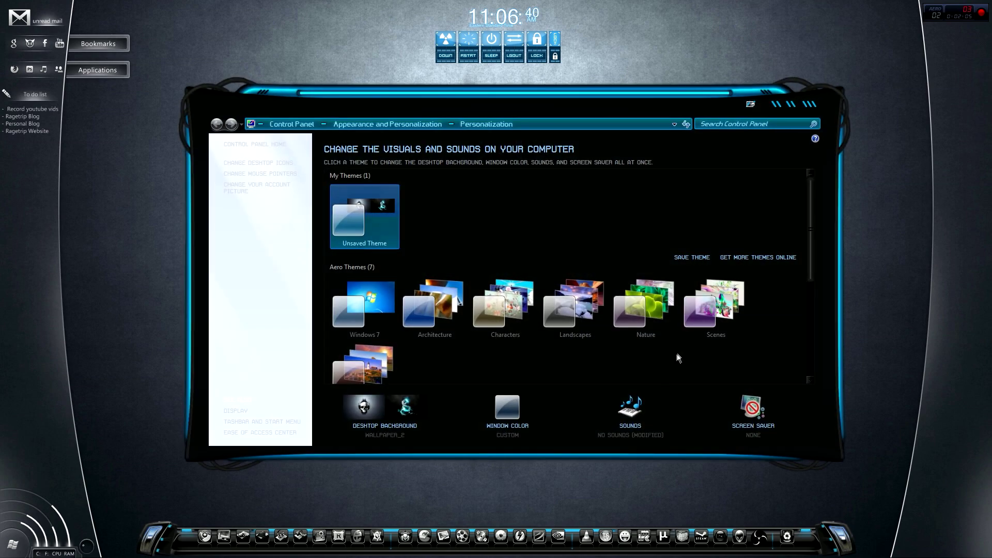
scroll(693, 346, down, 6)
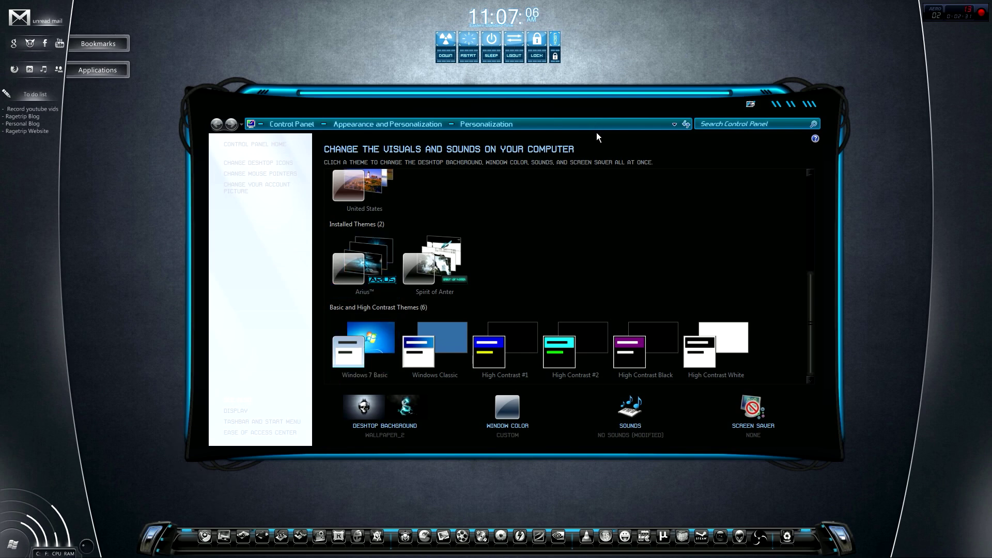
click(802, 106)
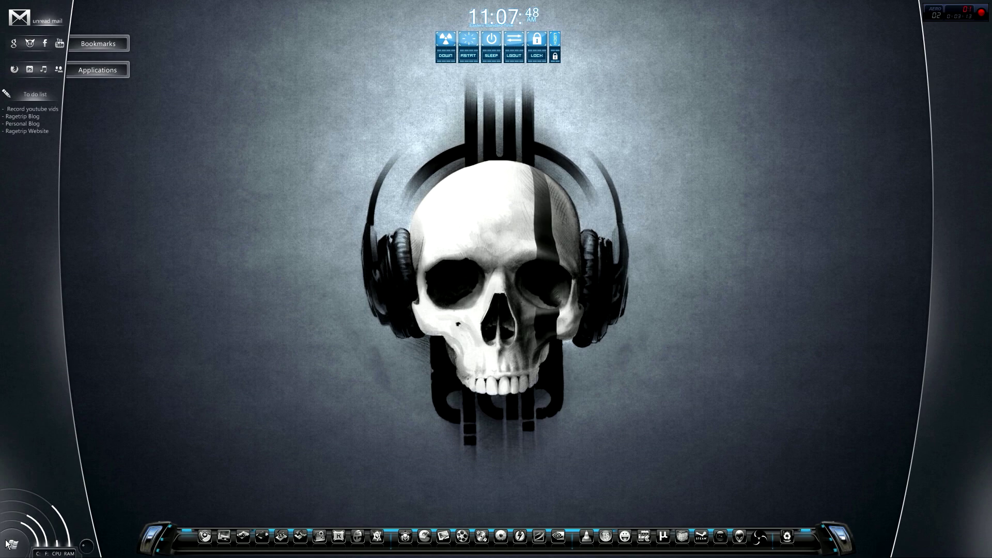
Reopen and close Personalization, then open and close the My Music folder
right_click(402, 267)
click(461, 440)
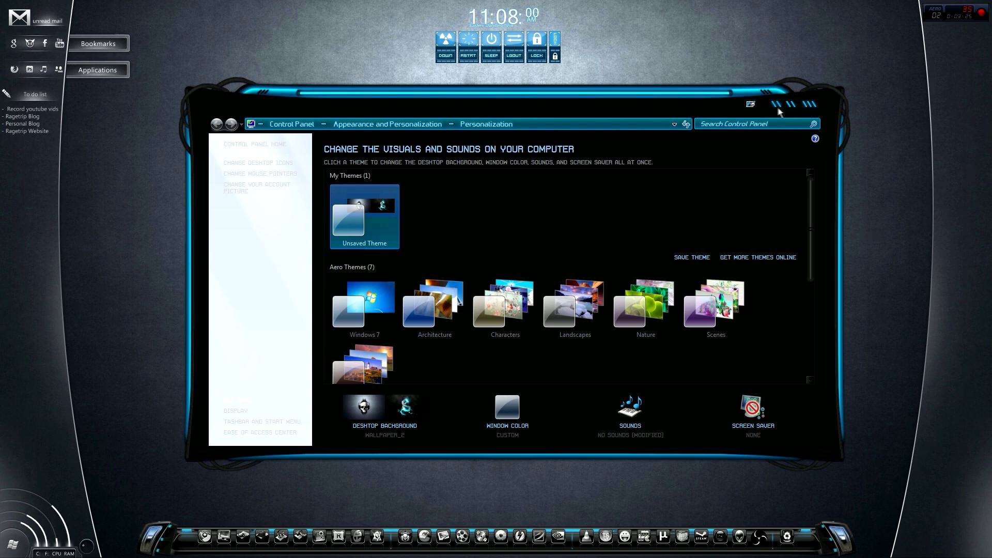
click(811, 106)
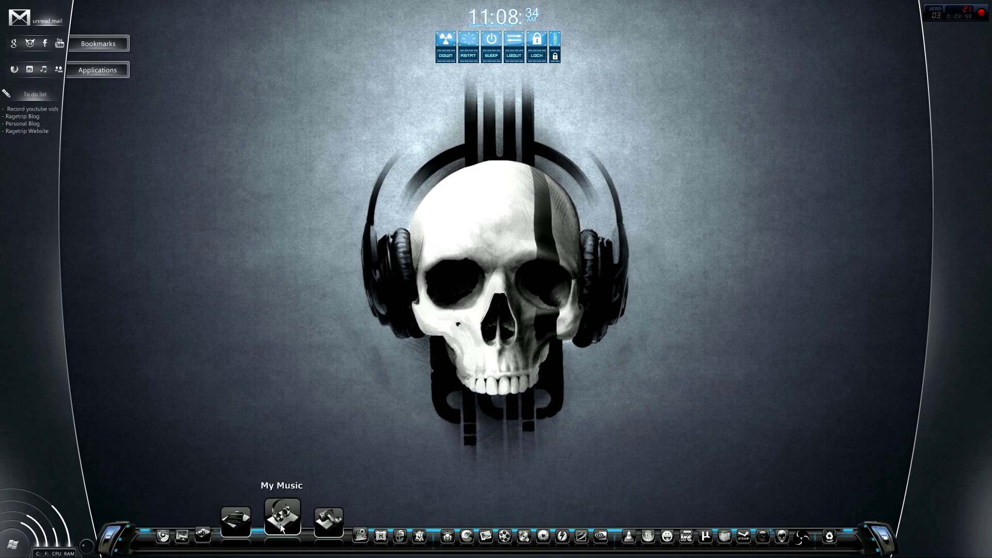
click(280, 526)
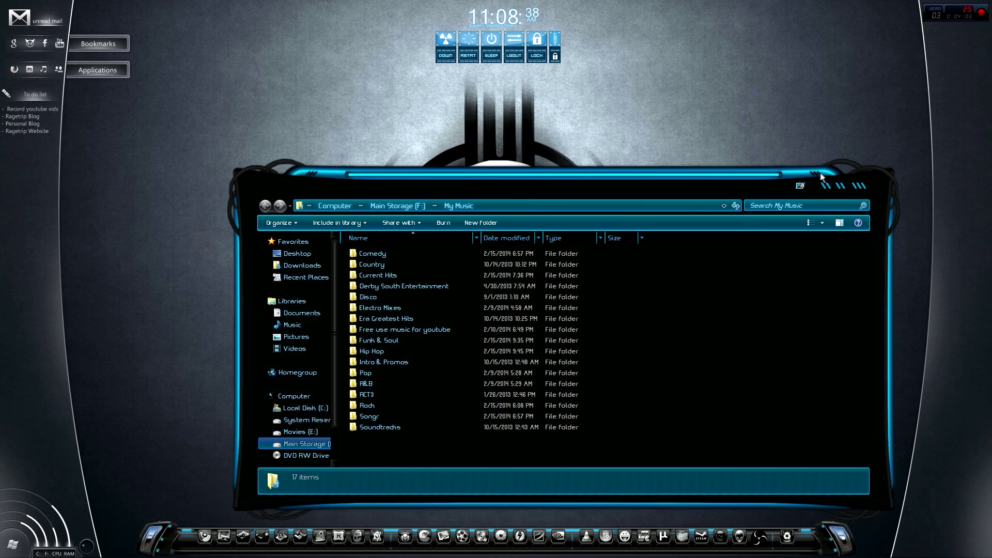
click(857, 187)
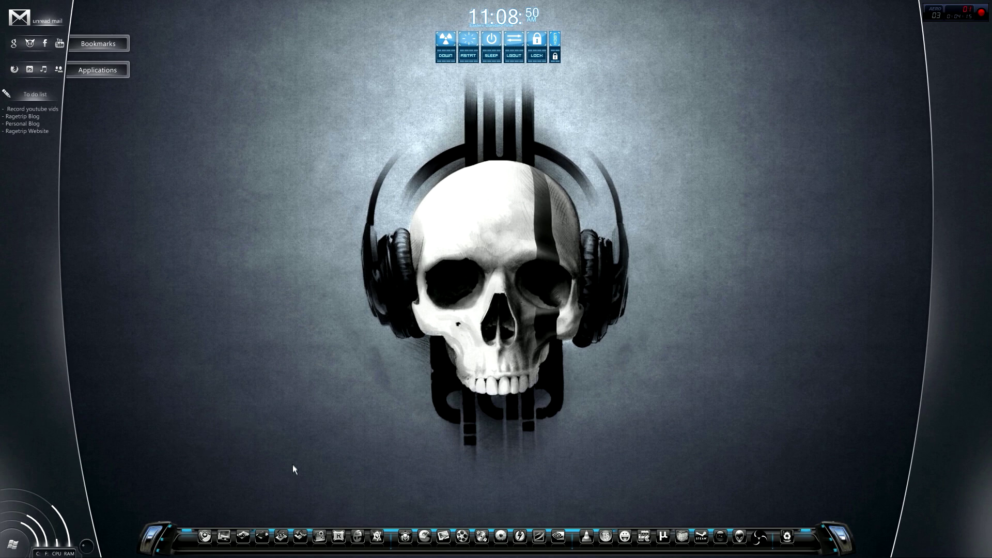
Look for more themes in the dock's Style settings, then close them without saving
click(340, 531)
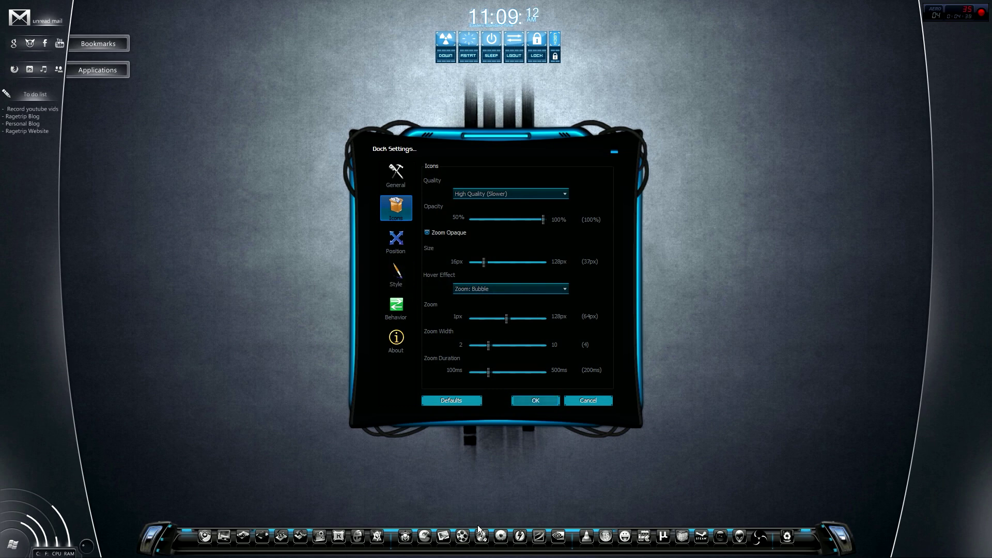
click(401, 277)
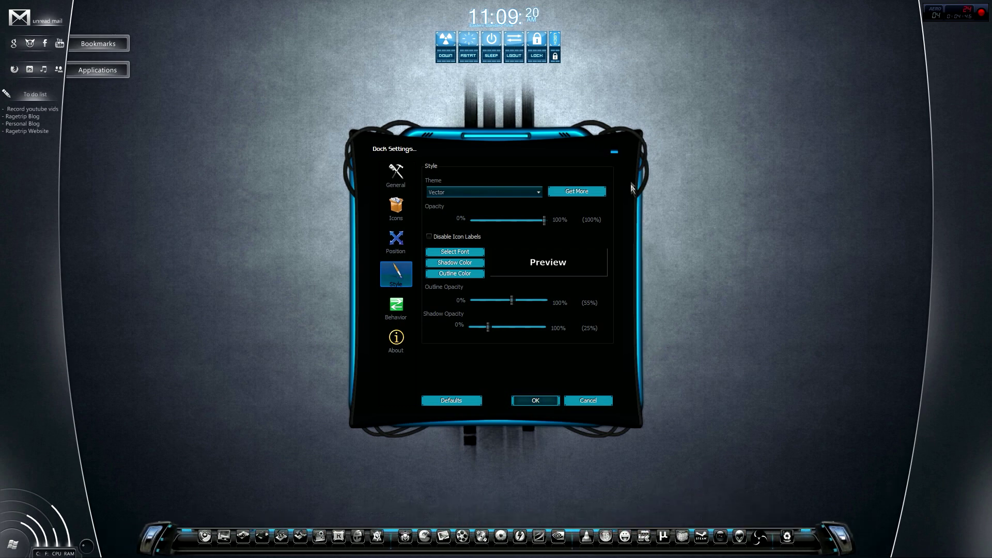
click(589, 195)
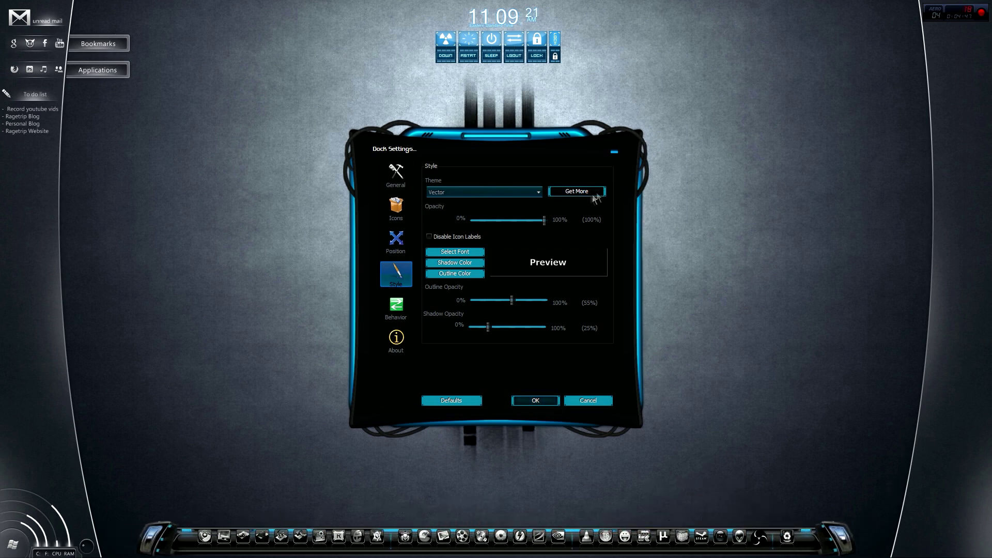
click(583, 399)
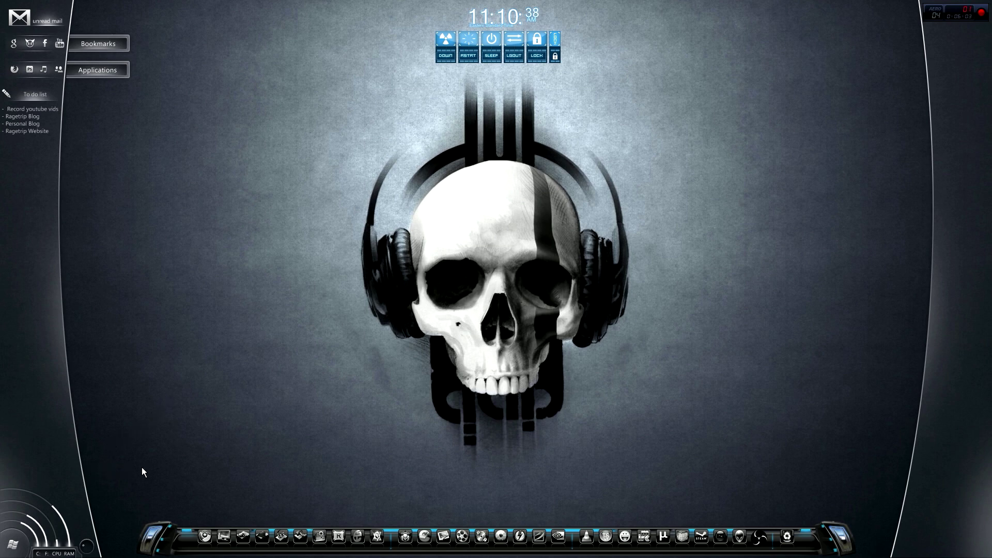
Launch RainBrowser from the Start menu and list all installed skin packs, not only active ones
click(11, 545)
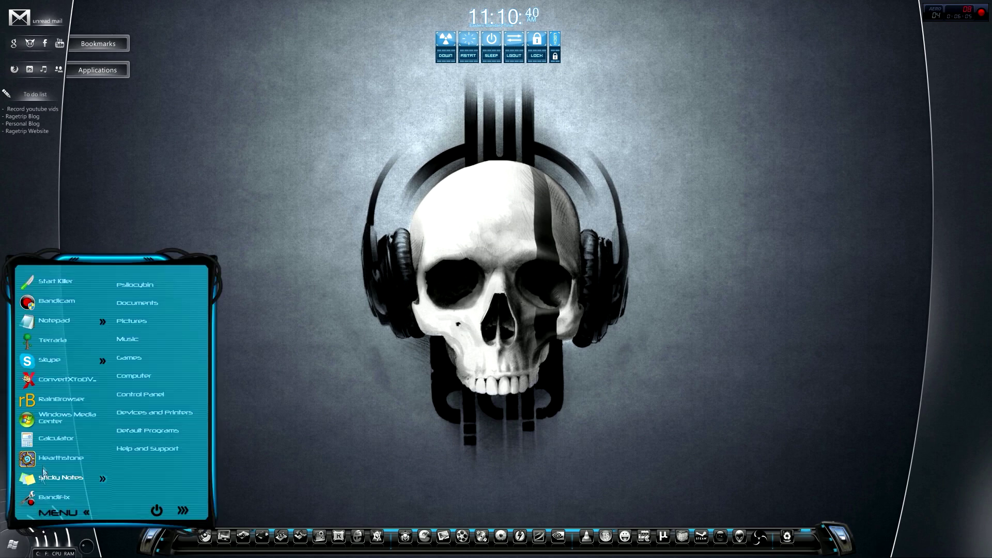
click(59, 399)
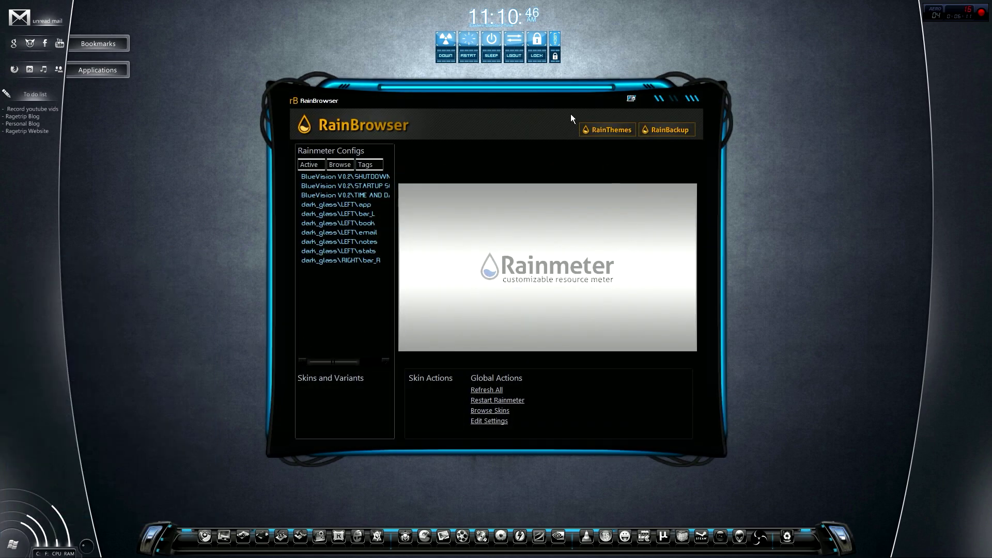
drag(548, 102, 552, 104)
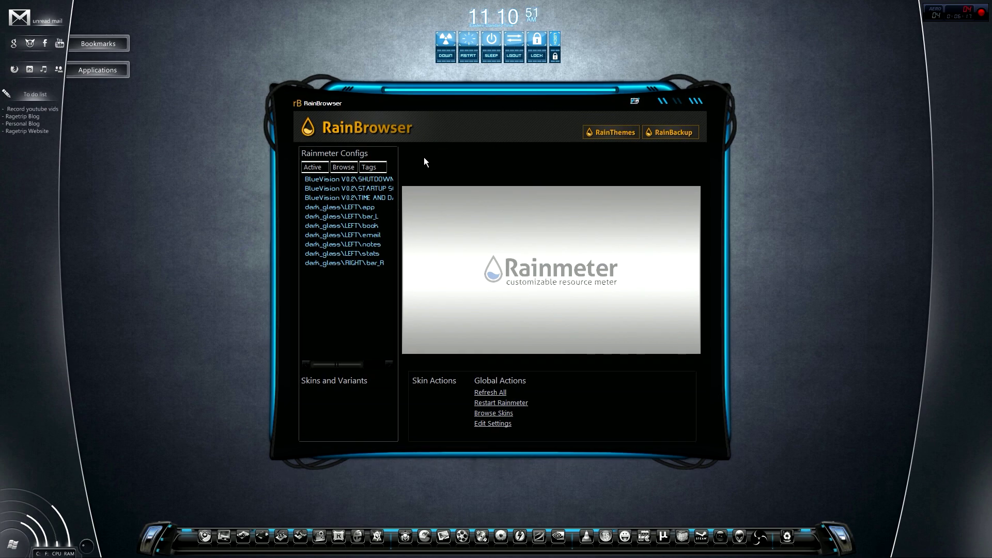
click(341, 167)
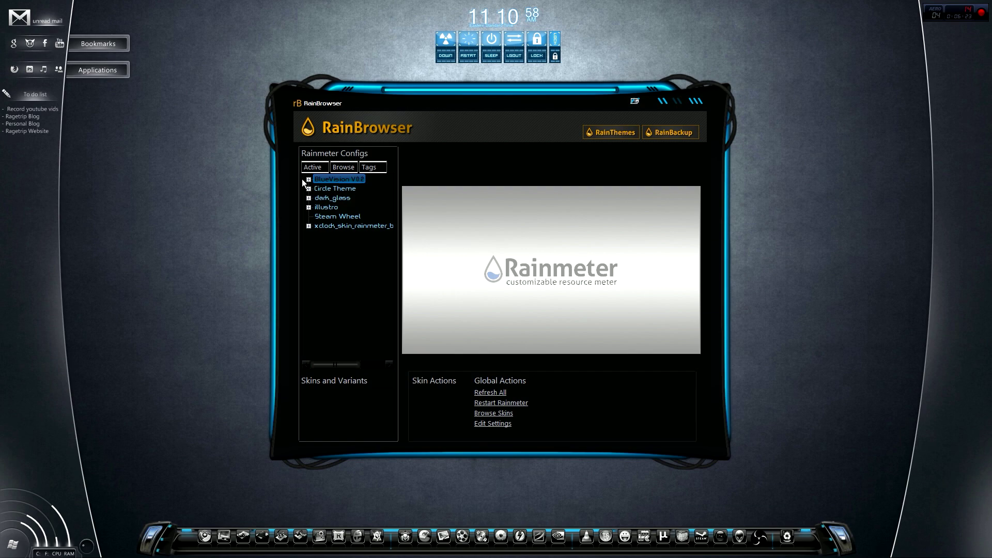
Load BlueVision V0.2's GOOGLE NEWS RSS Reader skin onto the desktop
drag(473, 104, 697, 133)
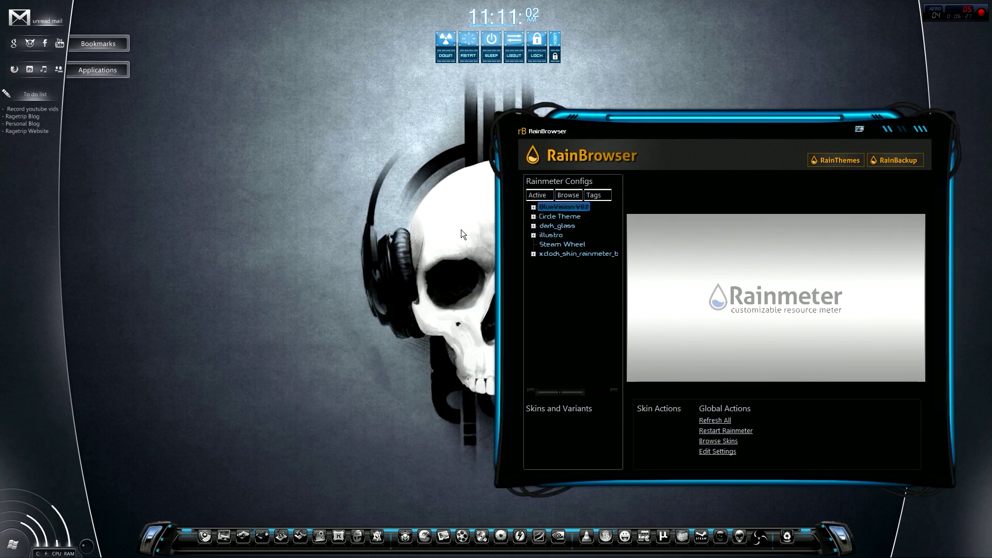
click(533, 208)
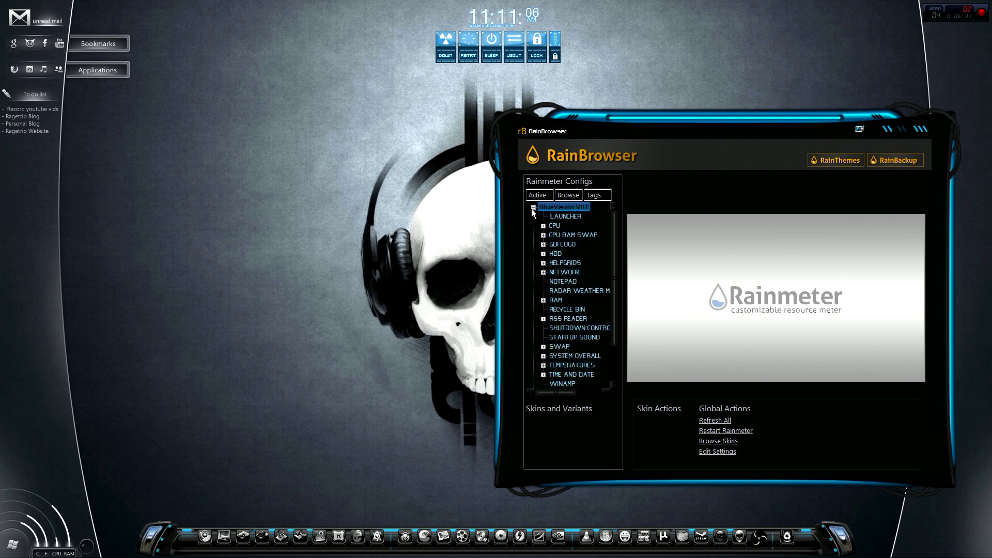
scroll(610, 261, down, 3)
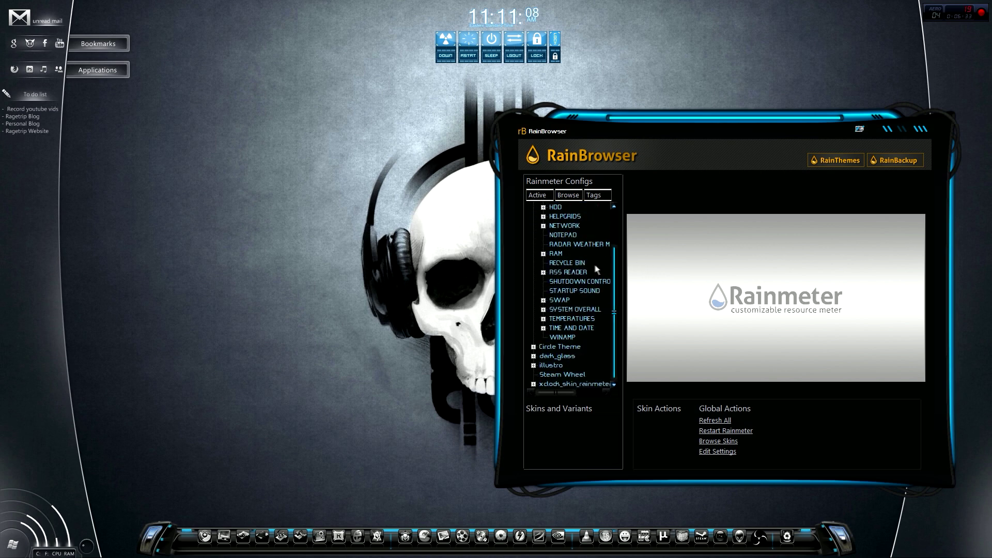
click(542, 271)
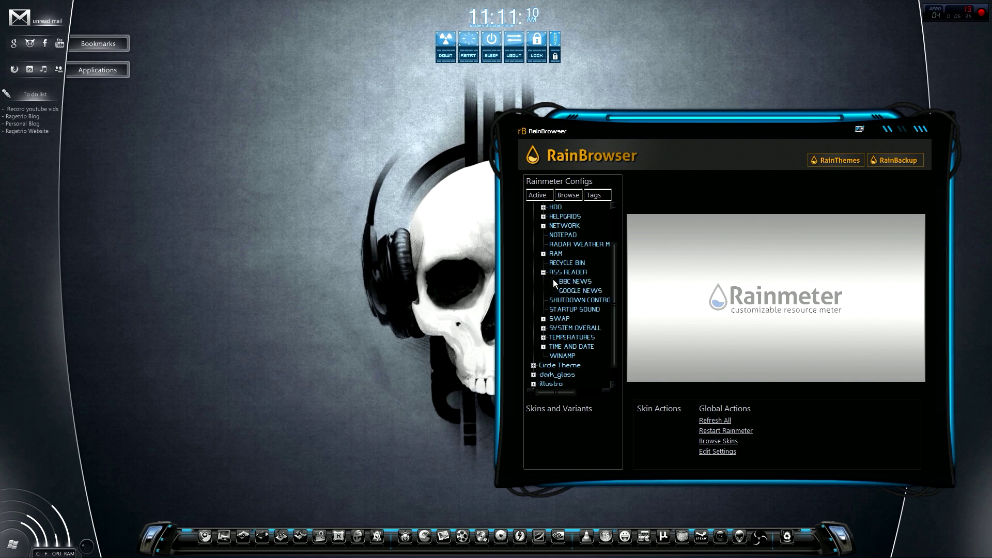
click(573, 290)
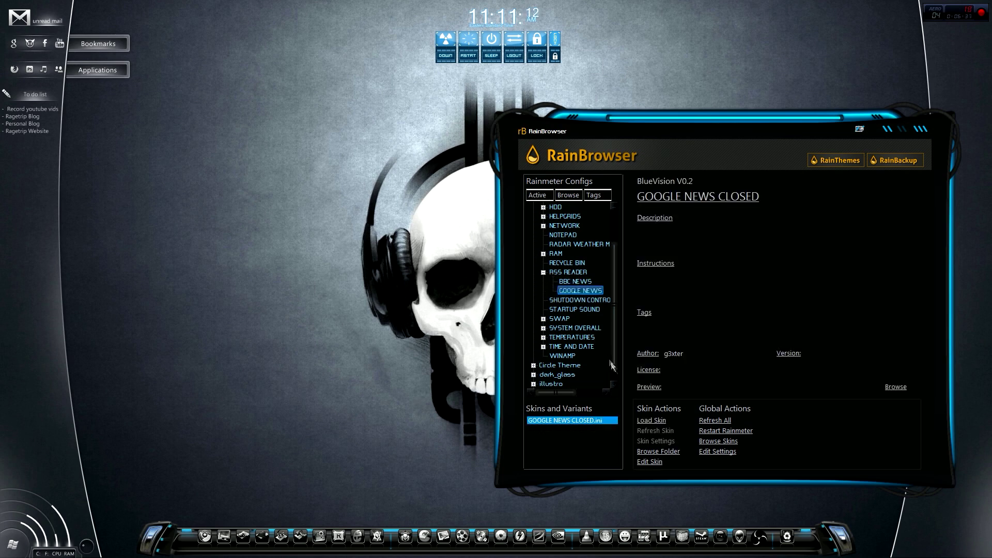
click(651, 421)
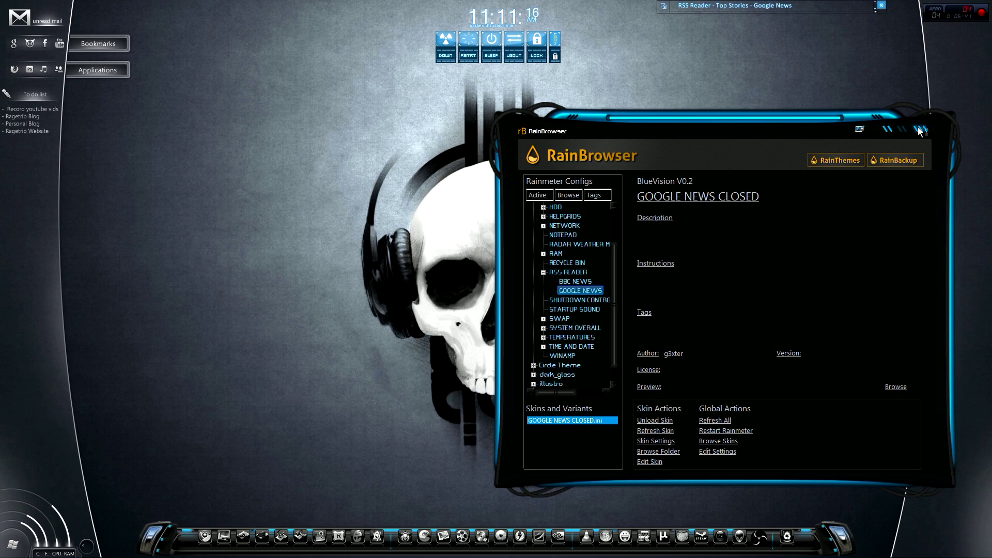
Expand the RSS reader to list its headlines and move the skin slightly lower
drag(835, 131, 415, 131)
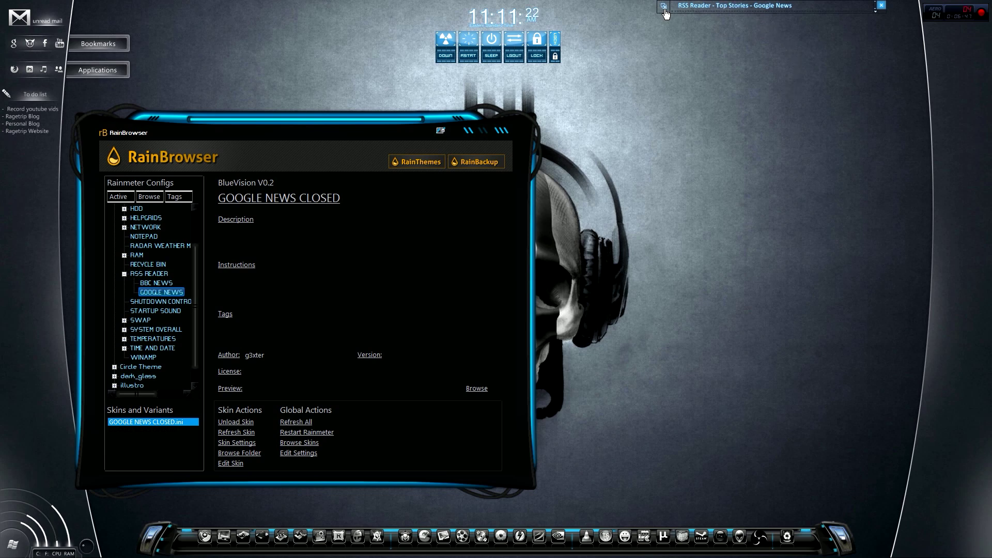
click(876, 11)
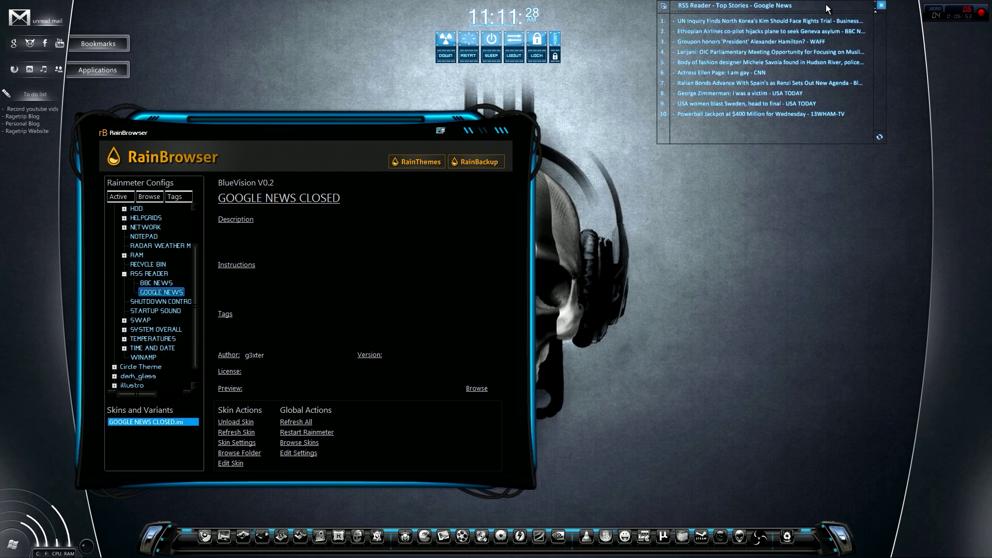
drag(826, 5, 826, 9)
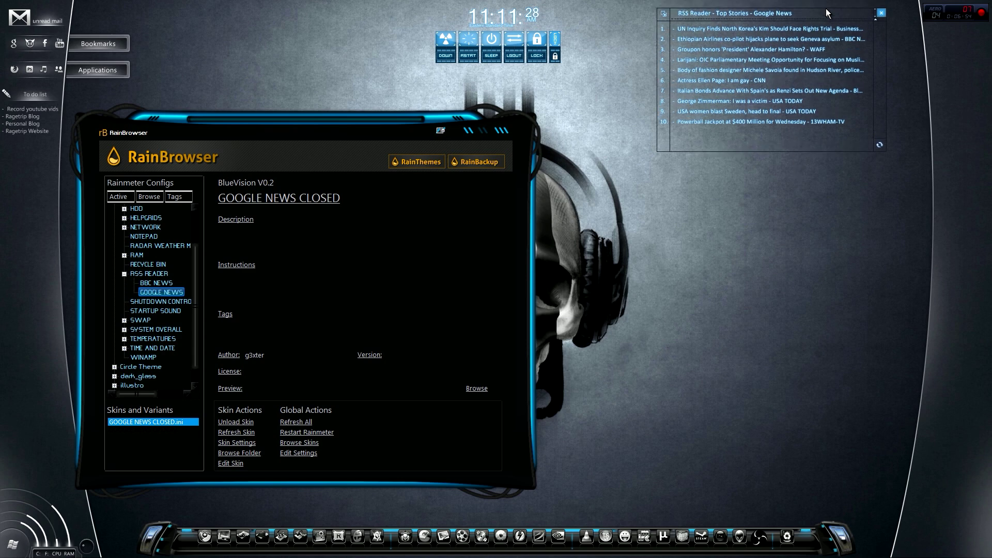
Unload the Google News reader, then expand dark_glass in the Active configs list
click(234, 424)
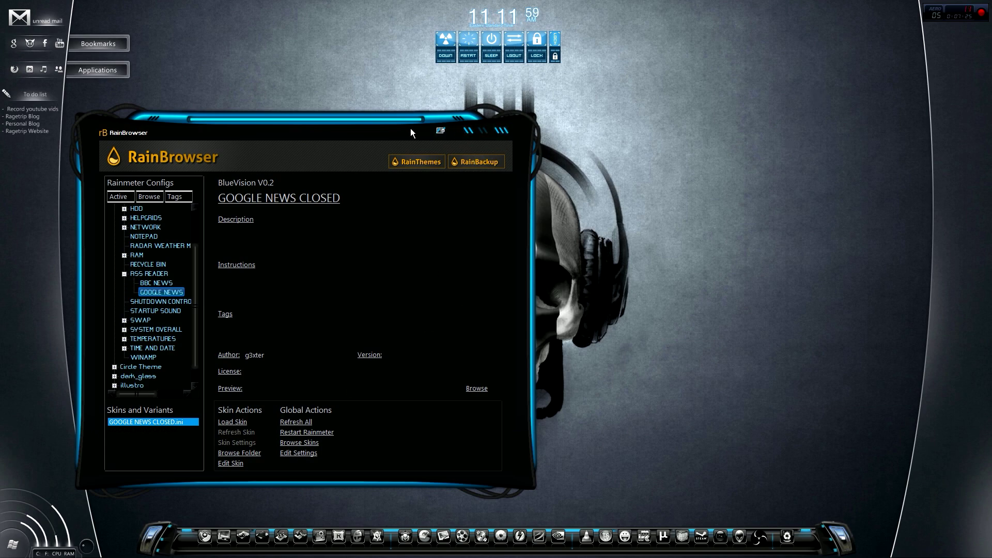
drag(410, 128, 555, 123)
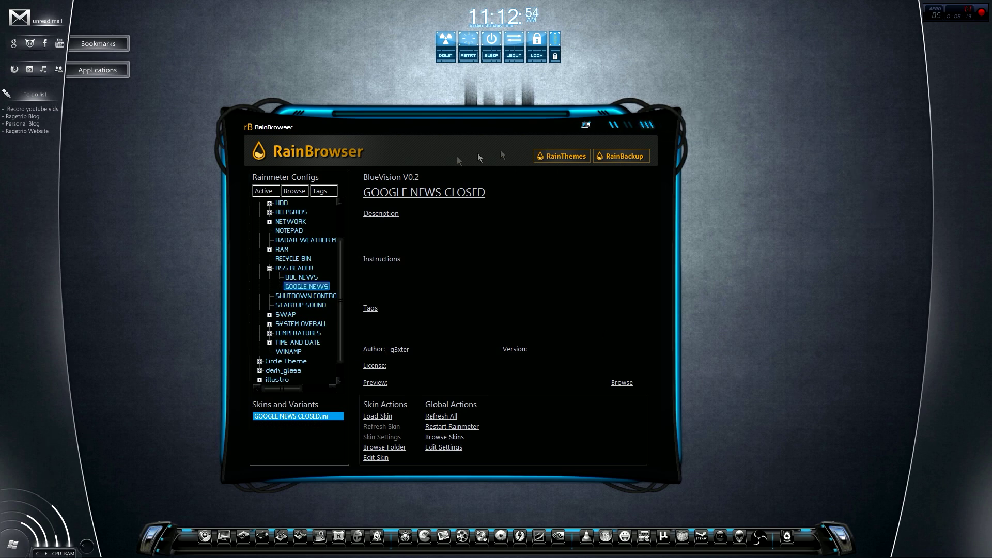
click(267, 191)
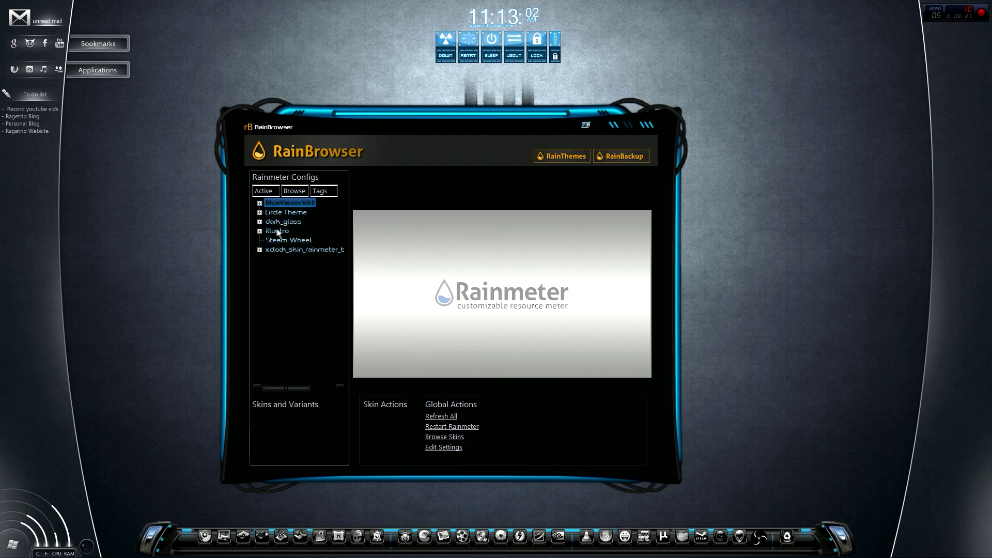
click(259, 221)
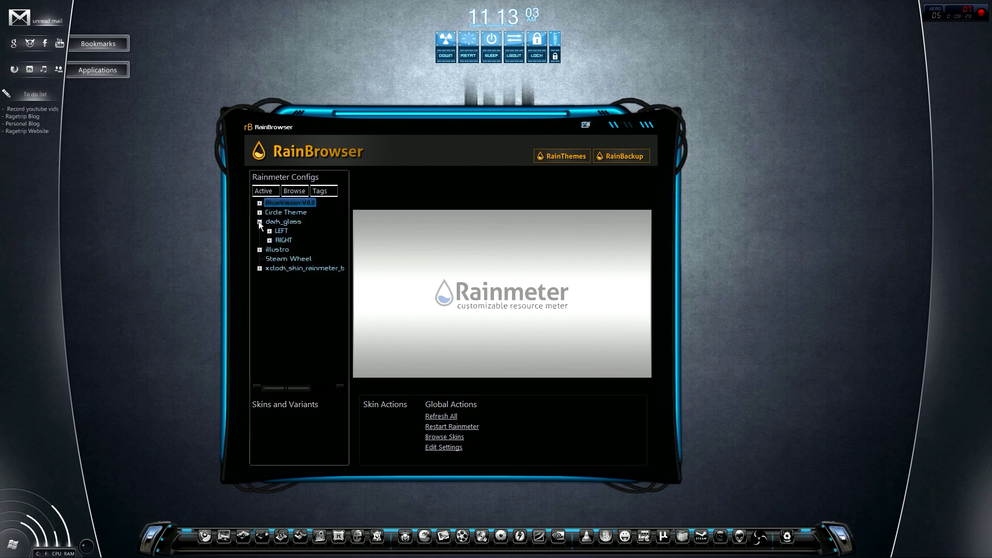
Close RainBrowser and bring up the desktop's context menu
click(651, 124)
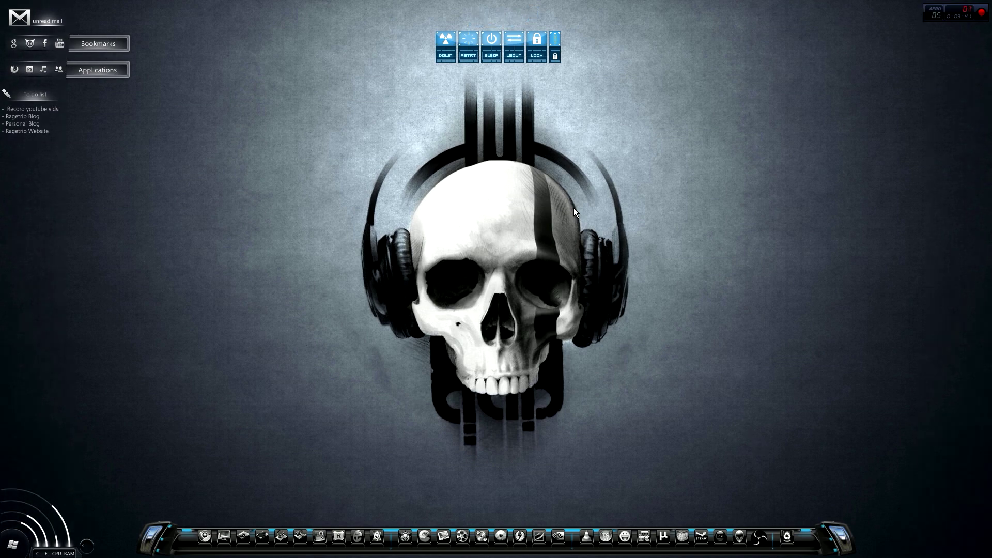
right_click(574, 208)
click(630, 273)
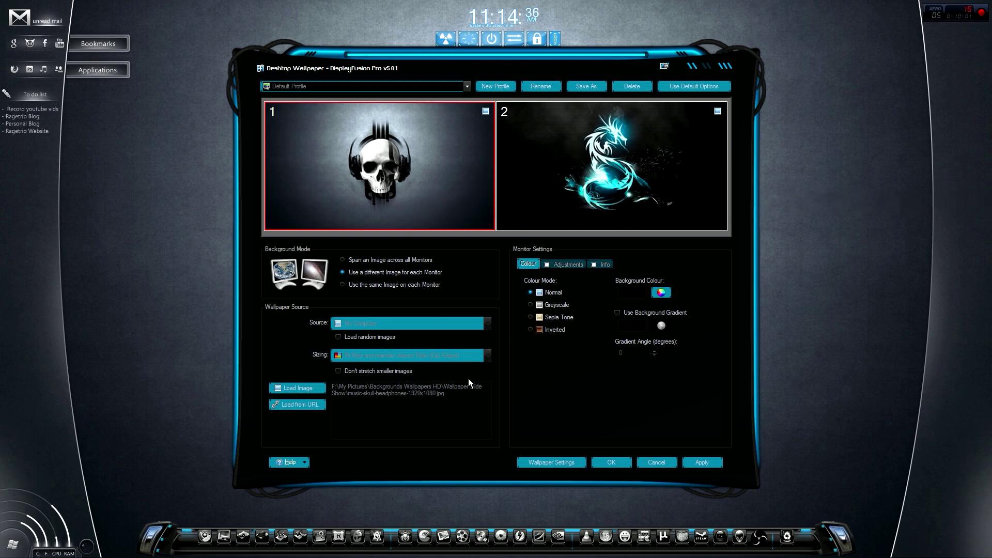
click(656, 462)
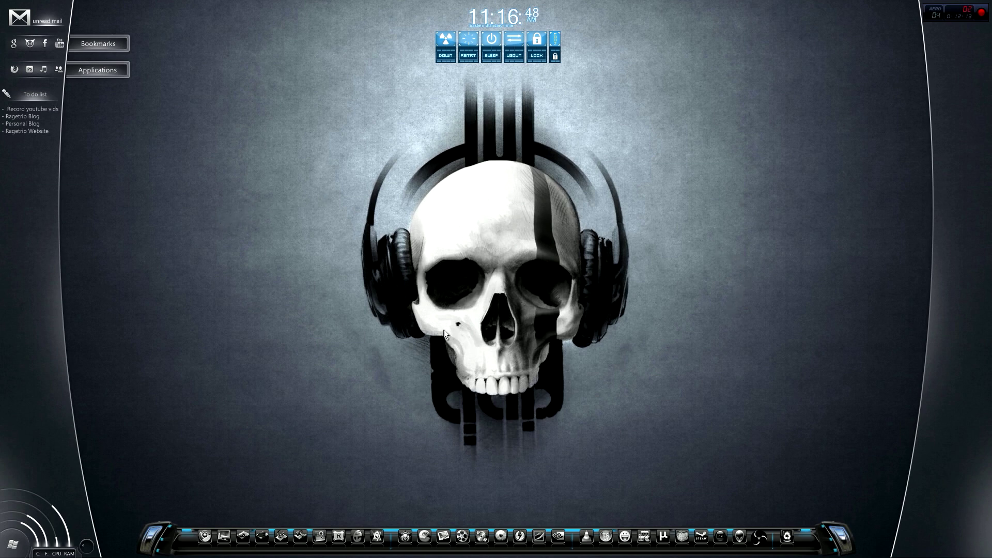
double_click(378, 309)
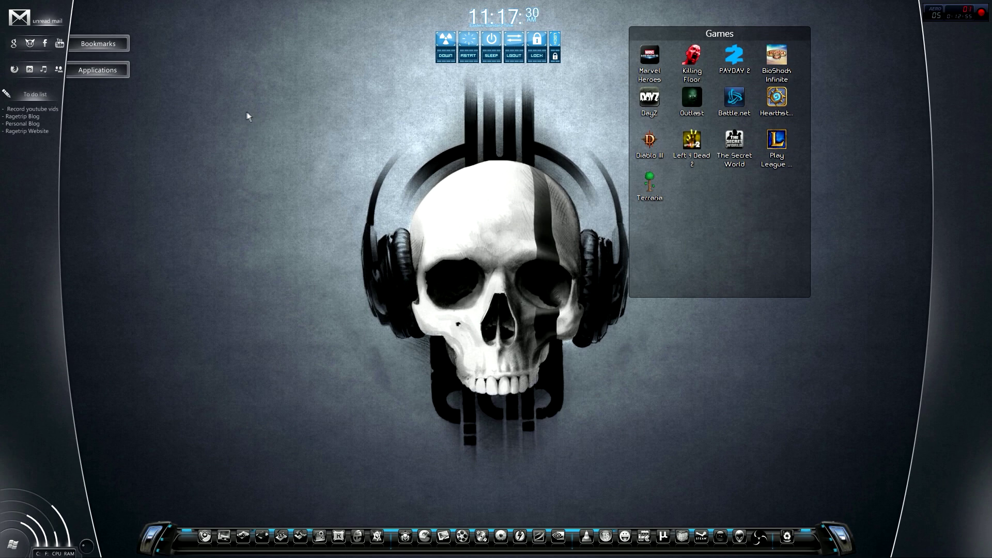
Create a fence over the marked desktop area and title it 'Programs'
drag(243, 108, 490, 297)
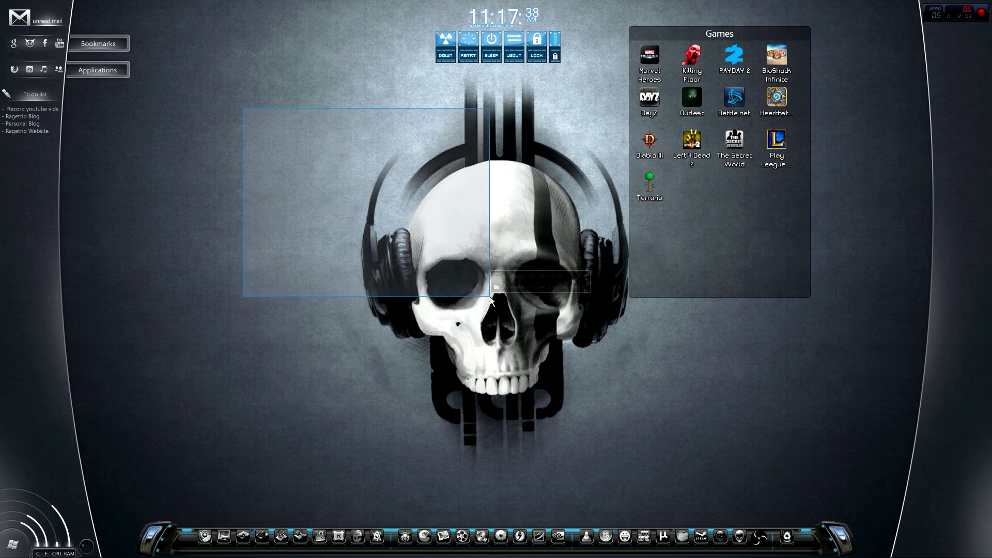
click(531, 280)
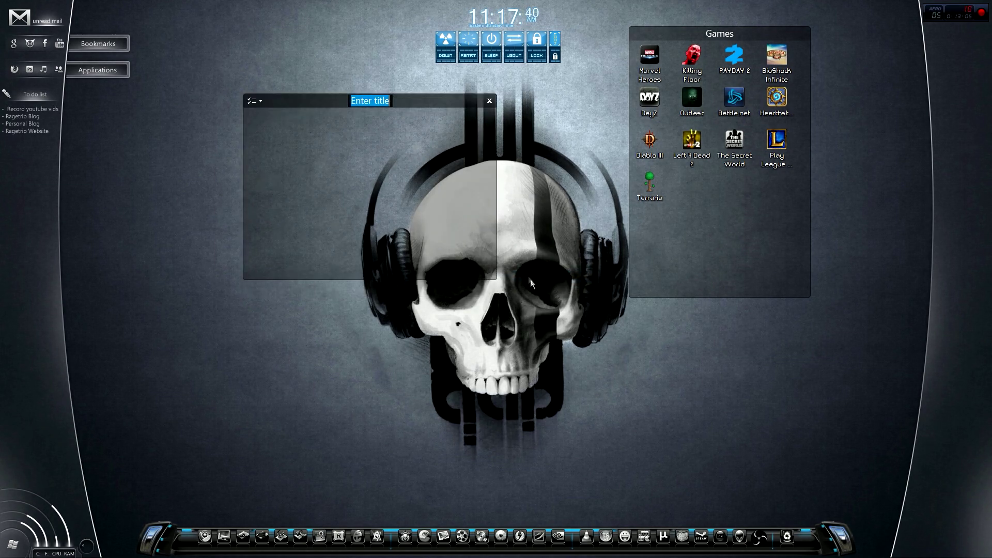
text(G)
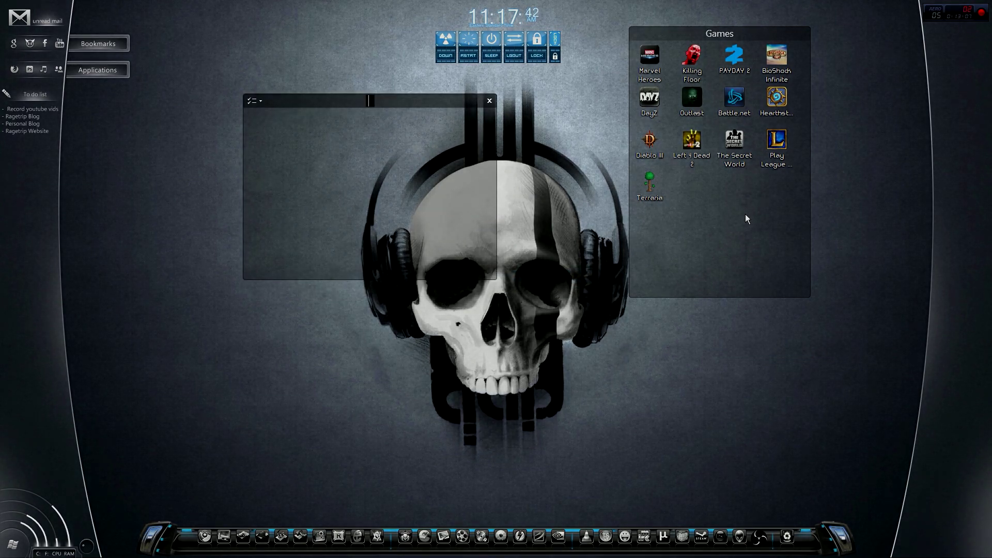
text(rograms)
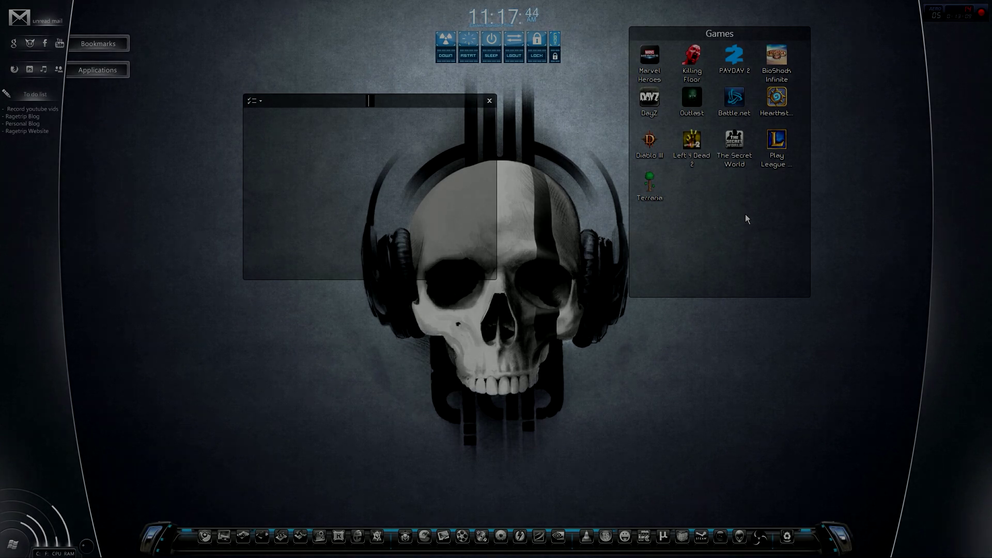
key(Return)
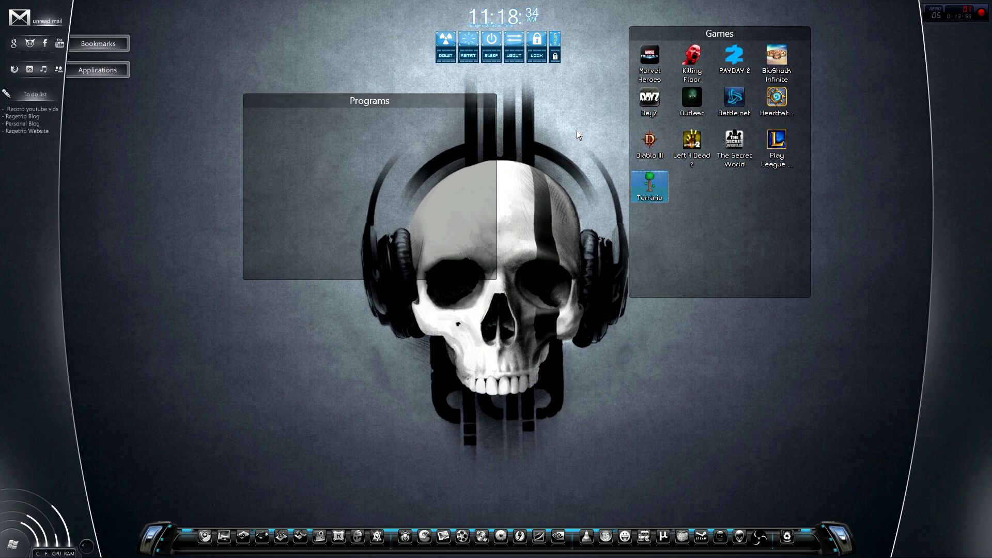
double_click(558, 138)
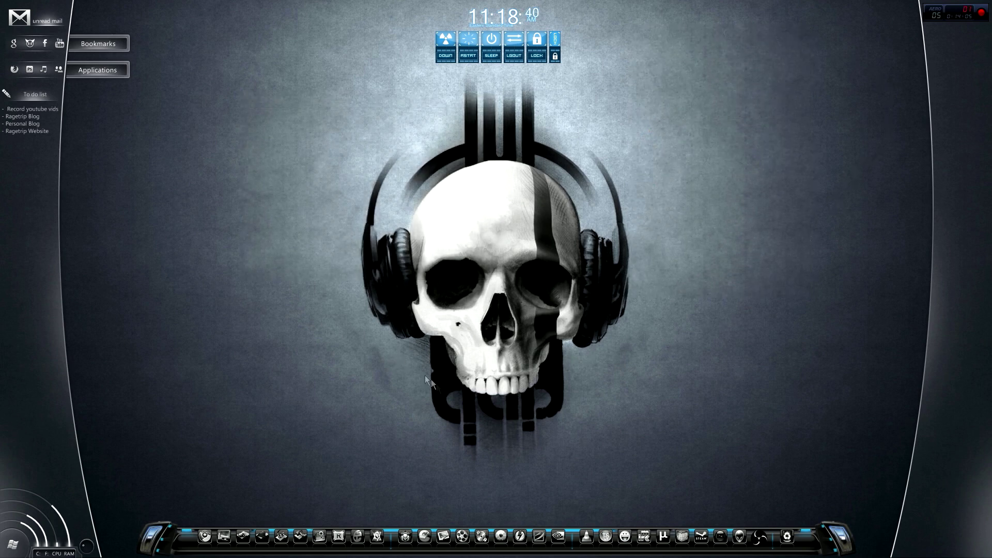
double_click(488, 403)
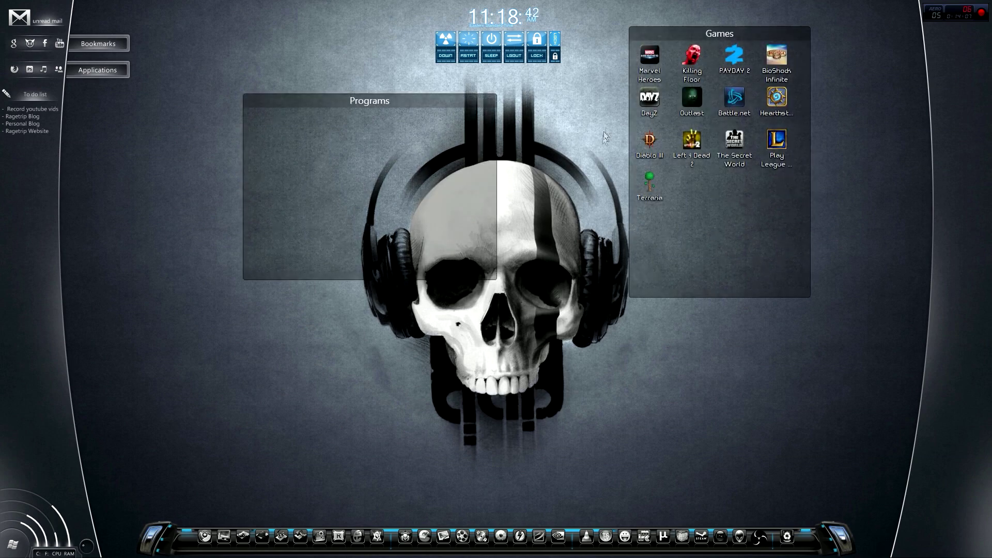
double_click(507, 489)
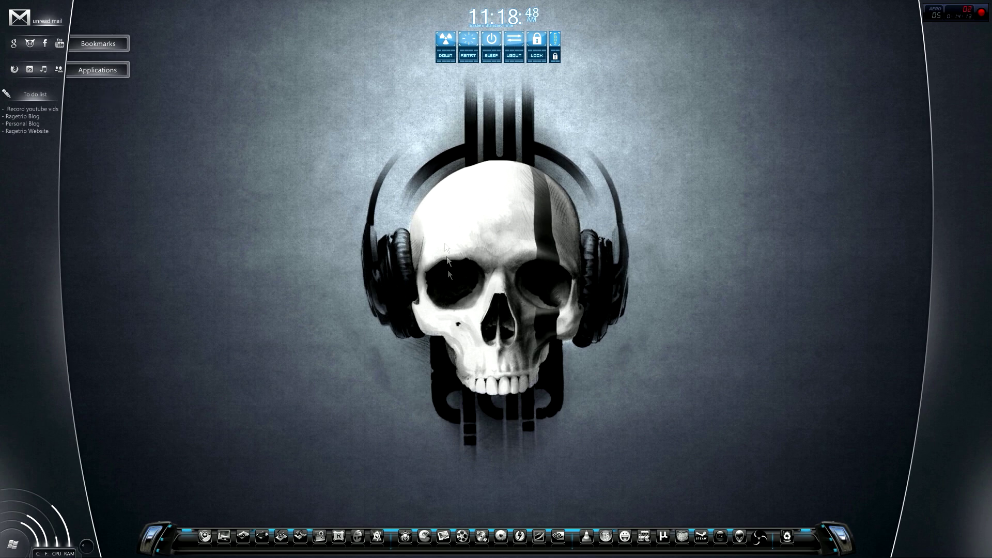
double_click(474, 296)
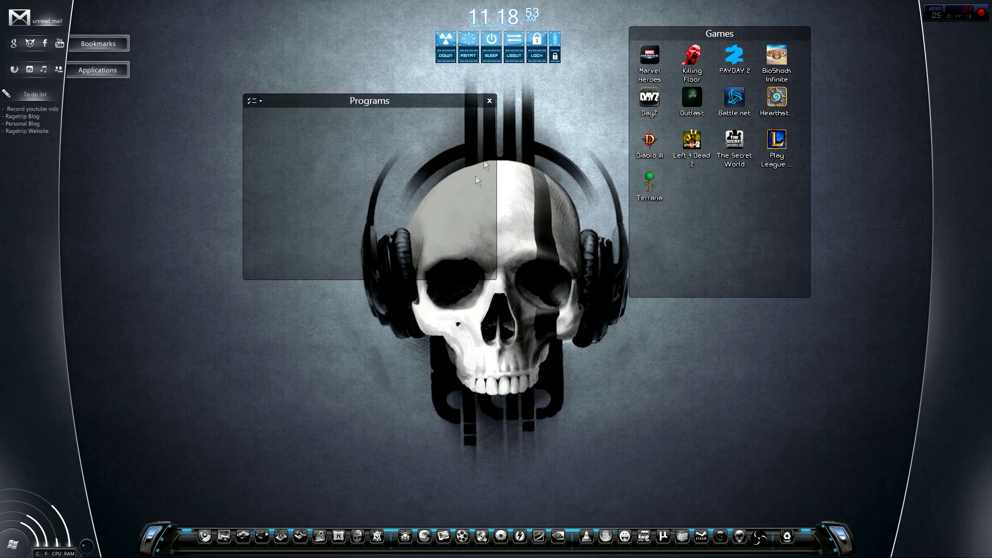
Remove the Programs fence without deleting files, then hide the Games fence by double-clicking the desktop
click(489, 100)
click(521, 113)
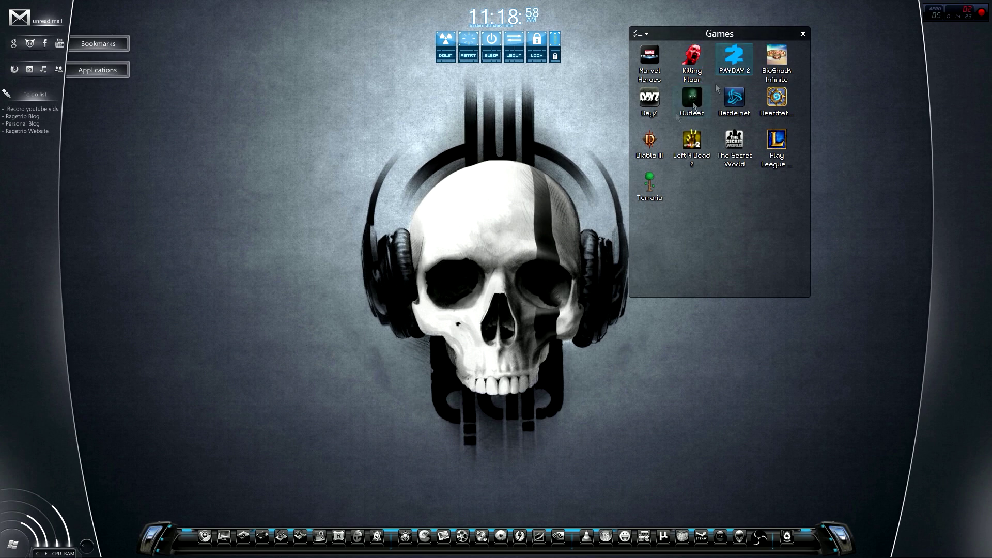
double_click(511, 228)
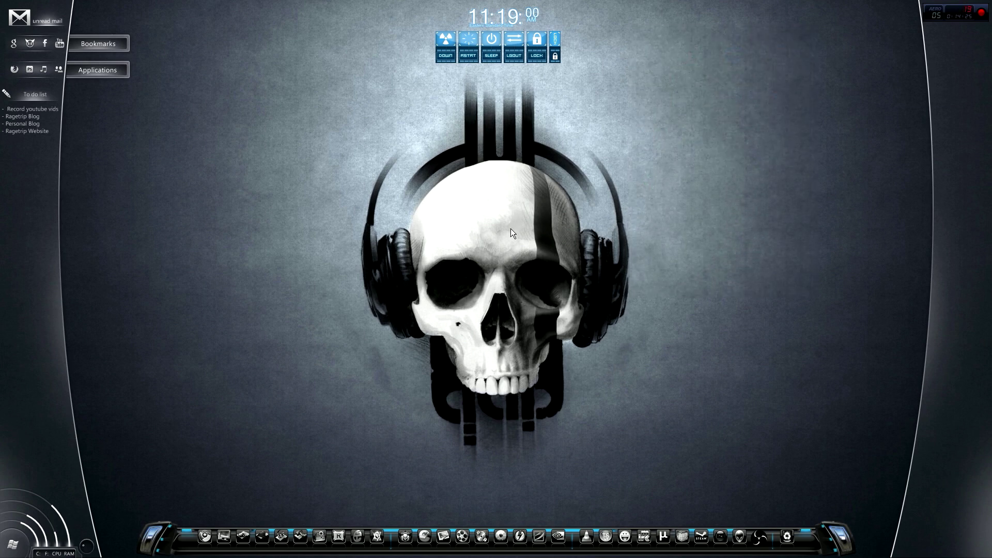